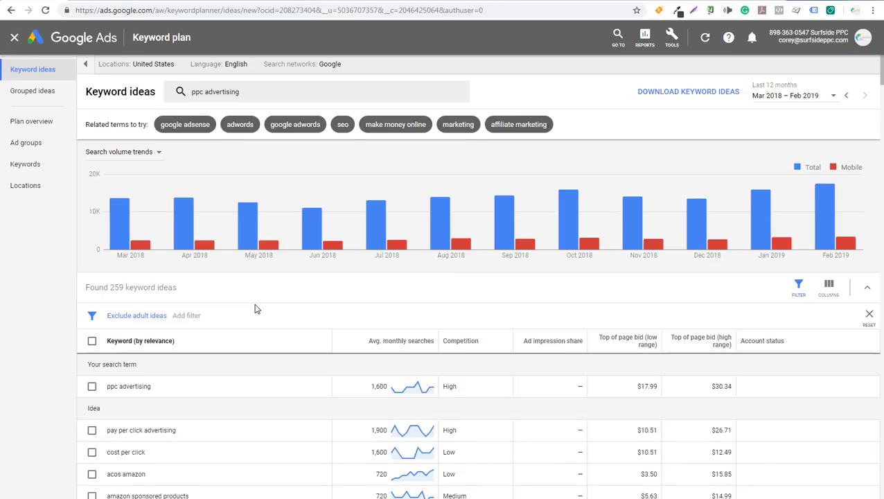
left_click(673, 40)
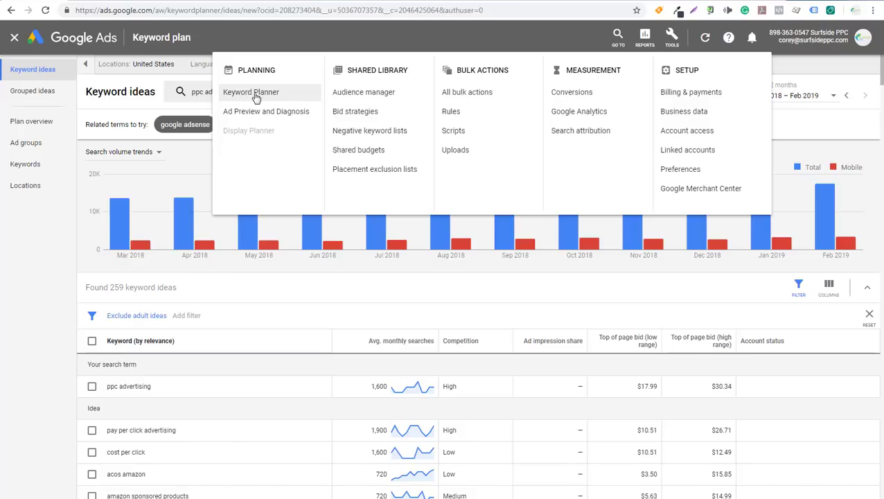
left_click(347, 299)
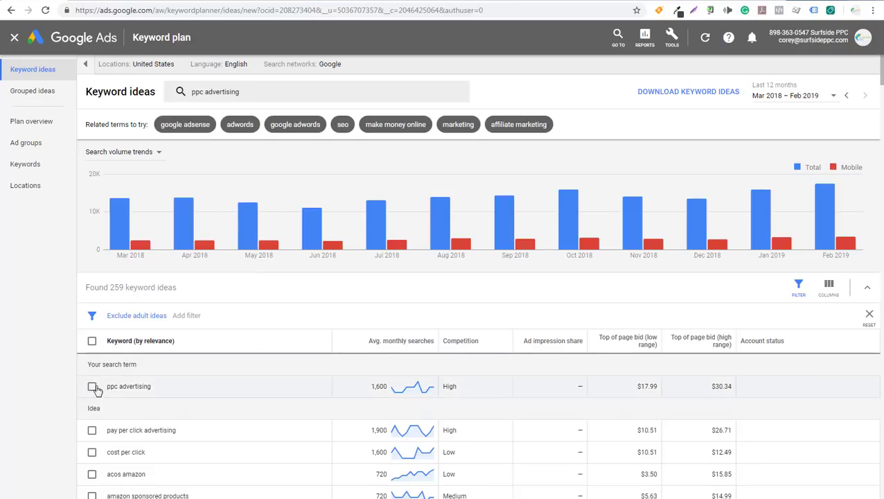
Step: Select the "ppc advertising" keyword and check the ad group and match type options for adding it to the plan
left_click(93, 387)
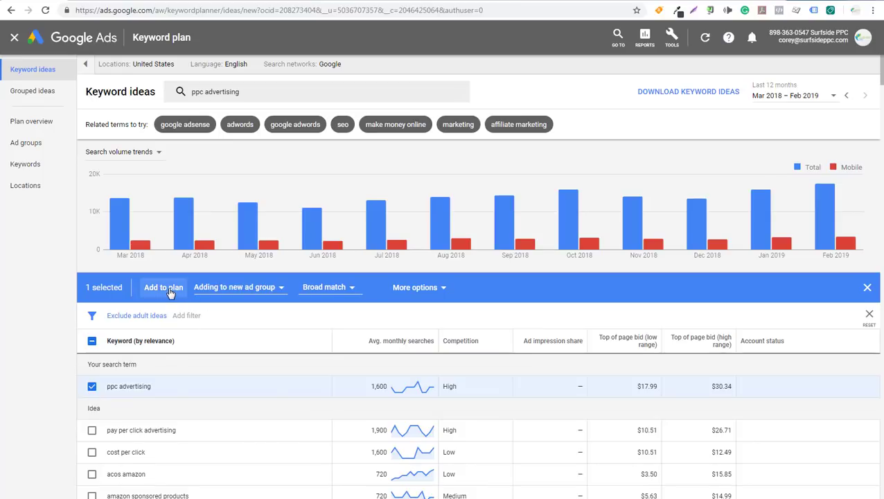
left_click(279, 291)
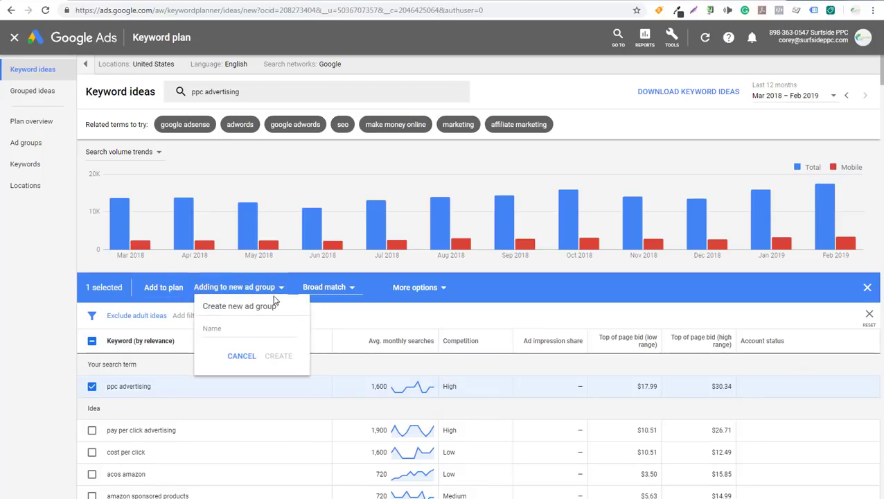
left_click(235, 330)
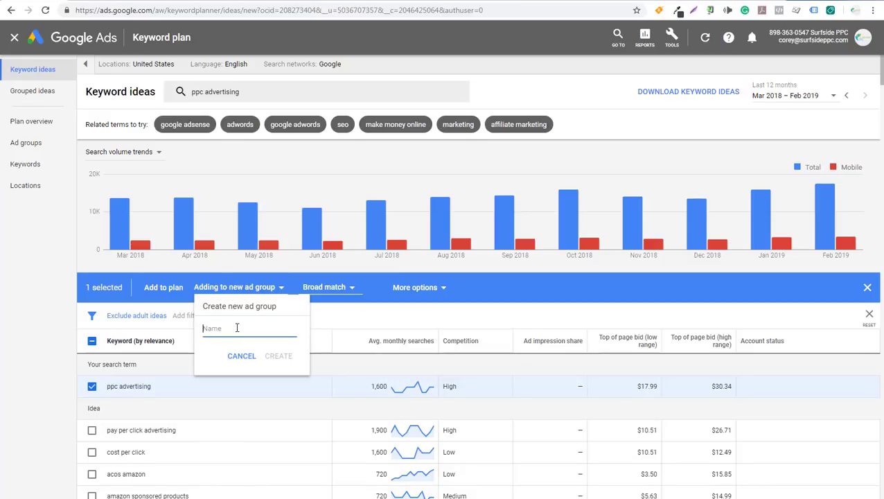
left_click(351, 290)
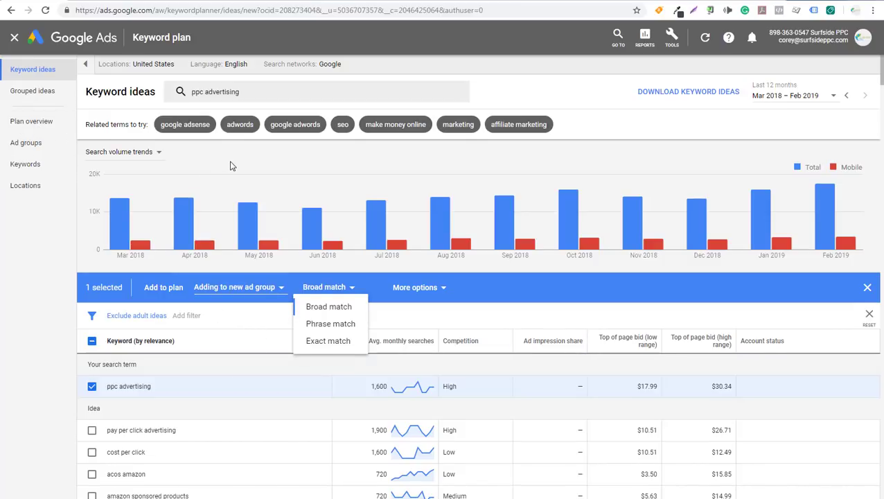
left_click(629, 124)
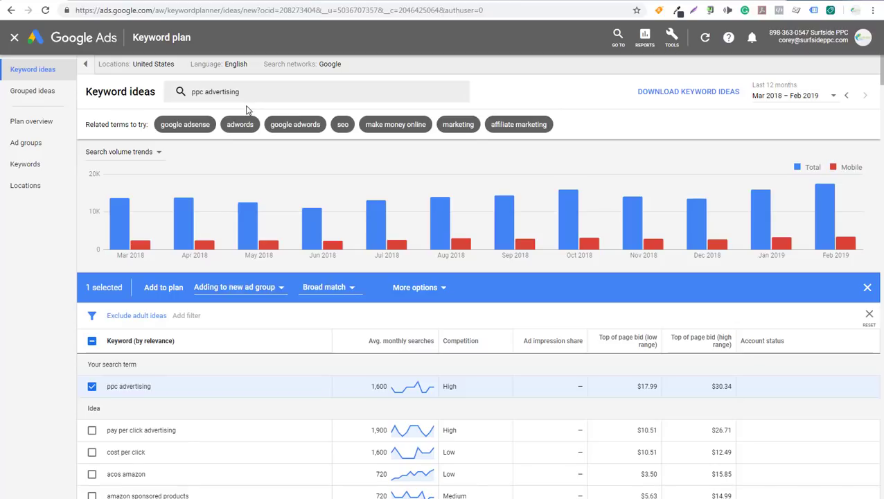
left_click(673, 37)
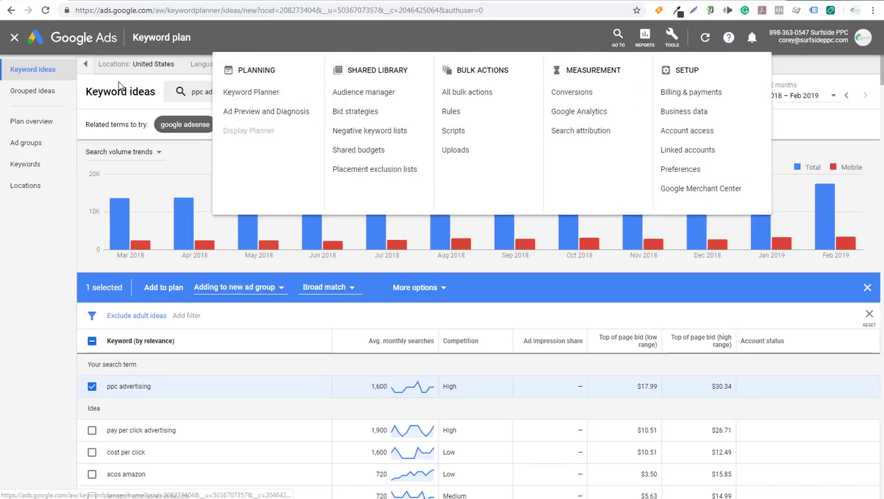
left_click(94, 89)
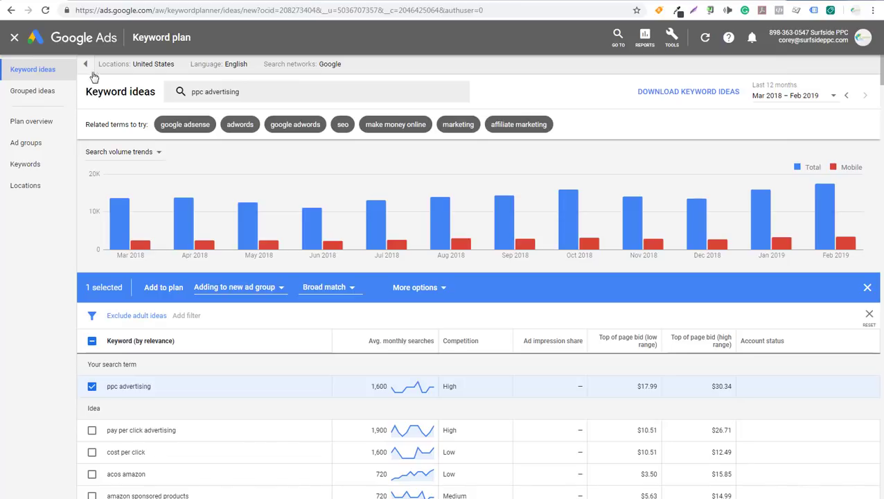
Step: Switch to Ubersuggest and examine the keyword overview, search volume trend and keyword ideas for "ppc advertising"
left_click(93, 2)
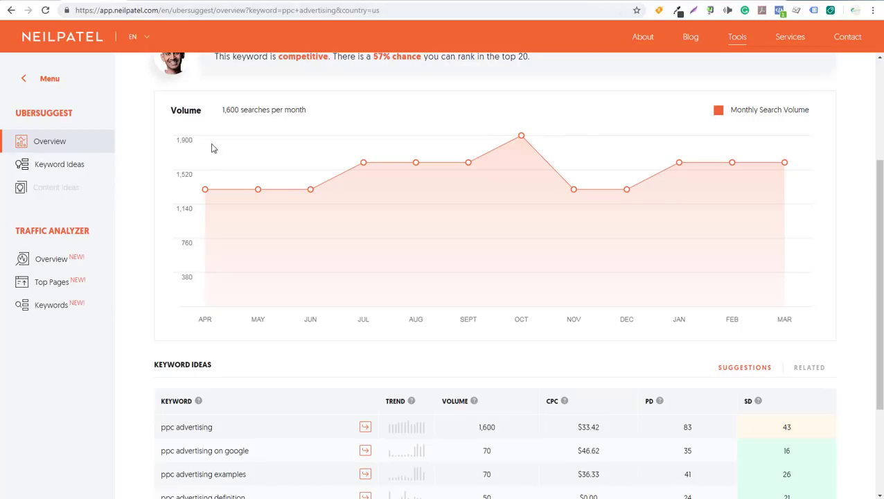
scroll(213, 147, "up", 3)
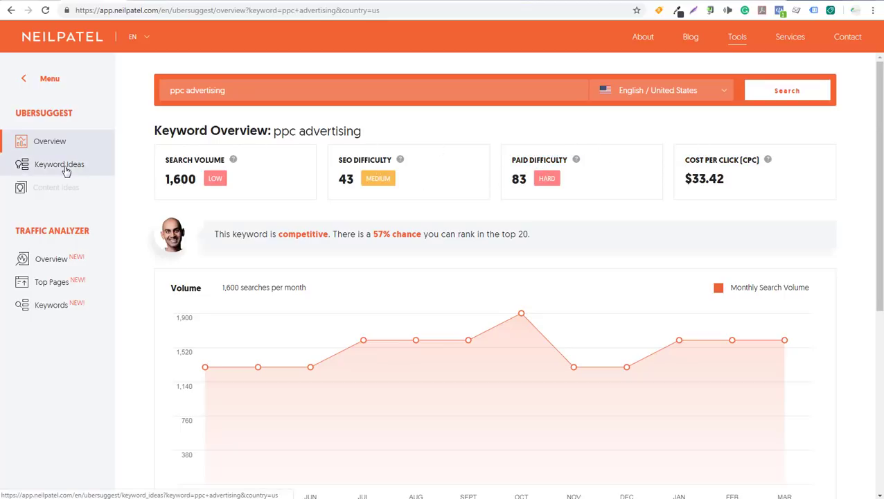
scroll(313, 250, "down", 4)
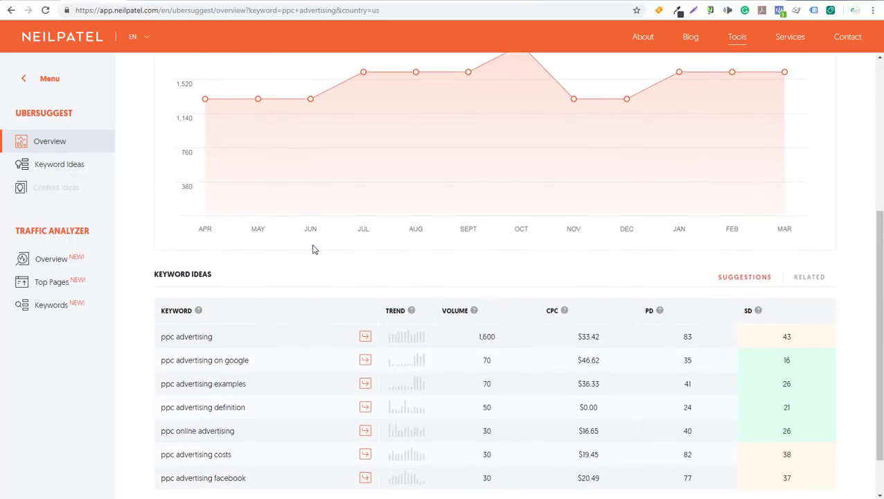
scroll(313, 249, "down", 1)
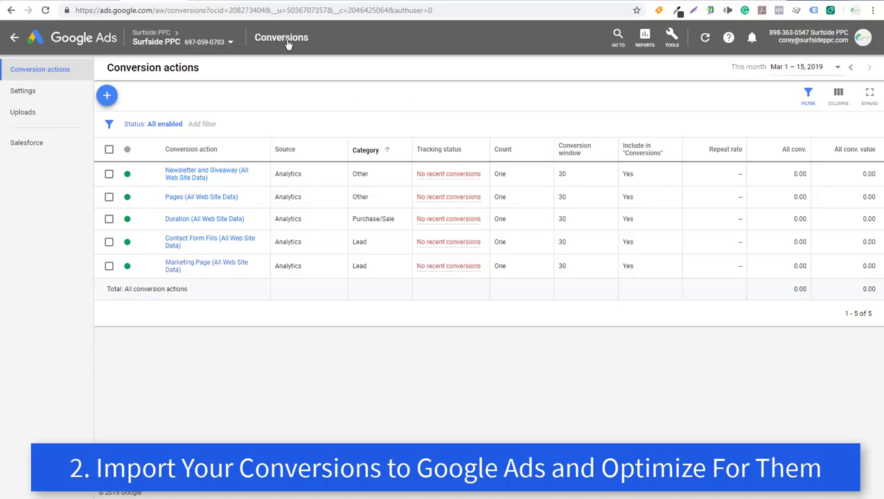
left_click(671, 36)
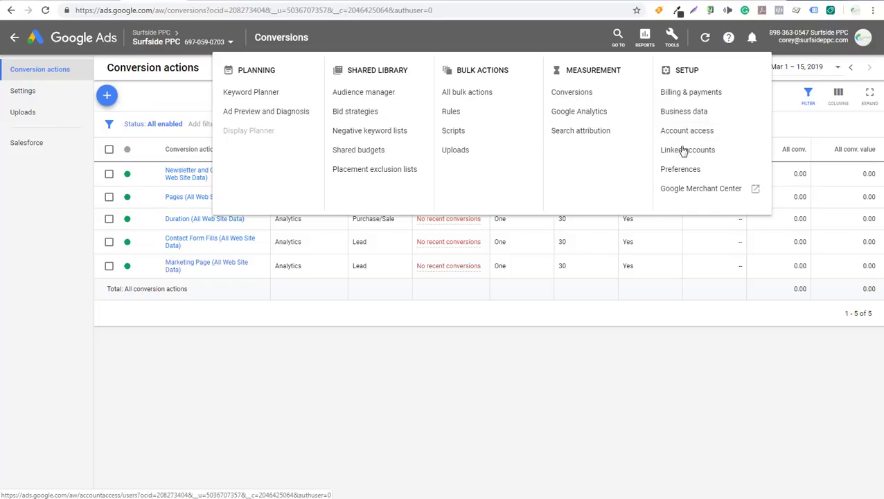
left_click(193, 99)
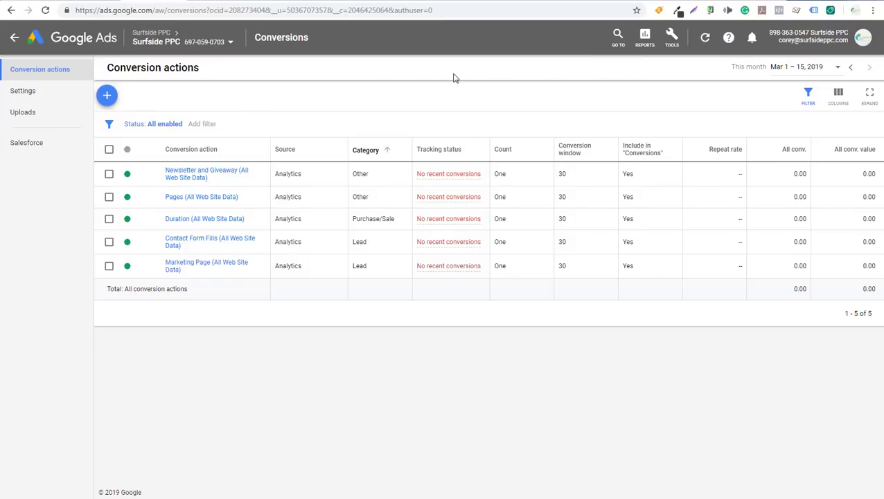
Step: Start a new conversion action of the Import kind with Google Analytics as the source
left_click(106, 97)
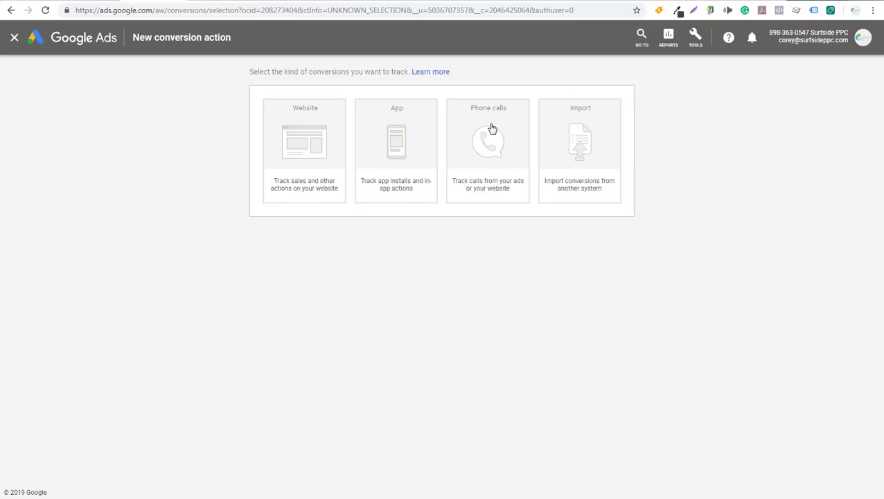
left_click(581, 153)
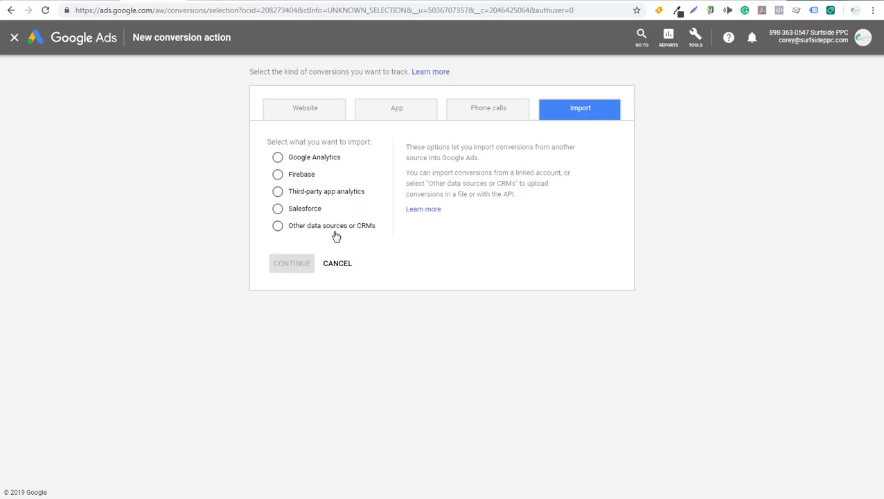
left_click(277, 158)
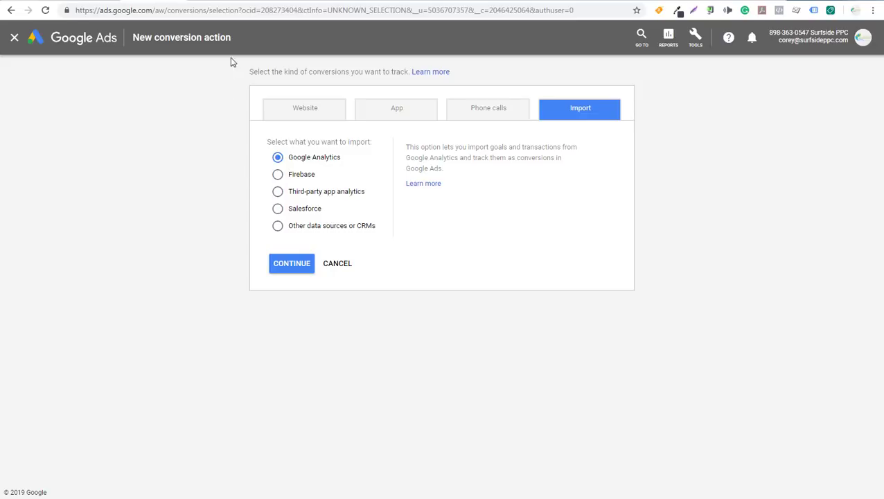
Step: View the goal options in the Newsletter and Free eBook campaign's settings, and cancel the new conversion action
left_click(216, 2)
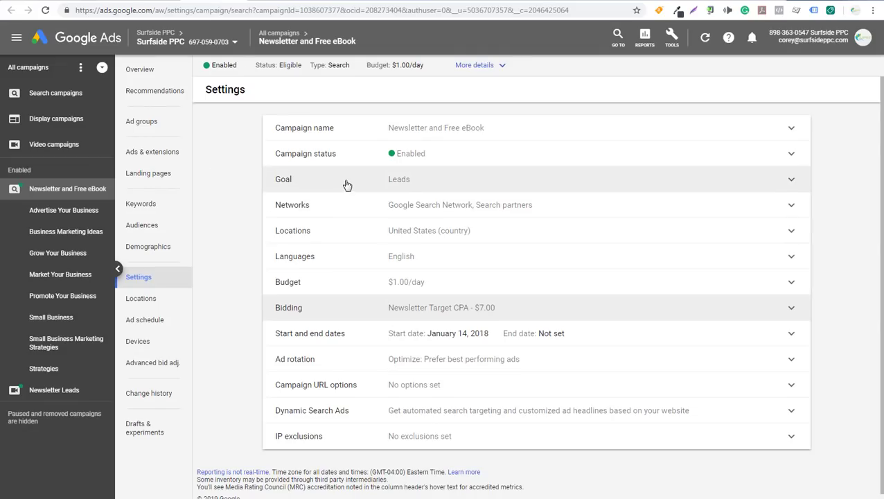
left_click(412, 181)
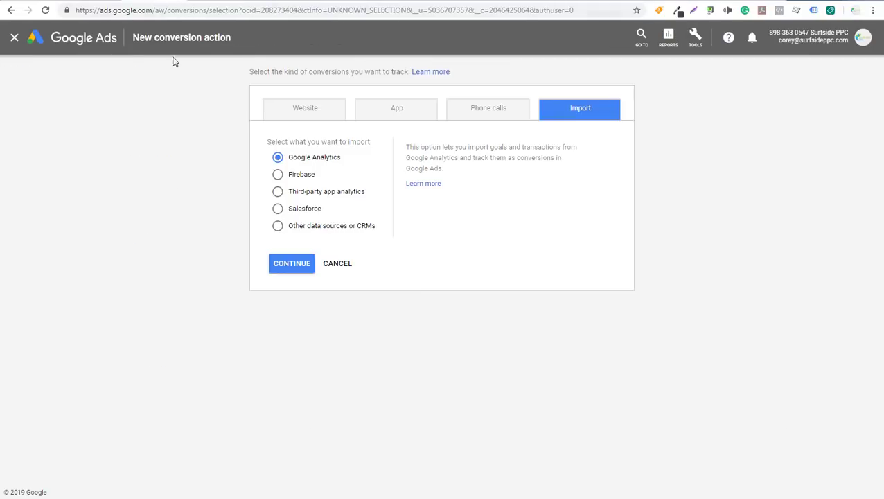
left_click(338, 268)
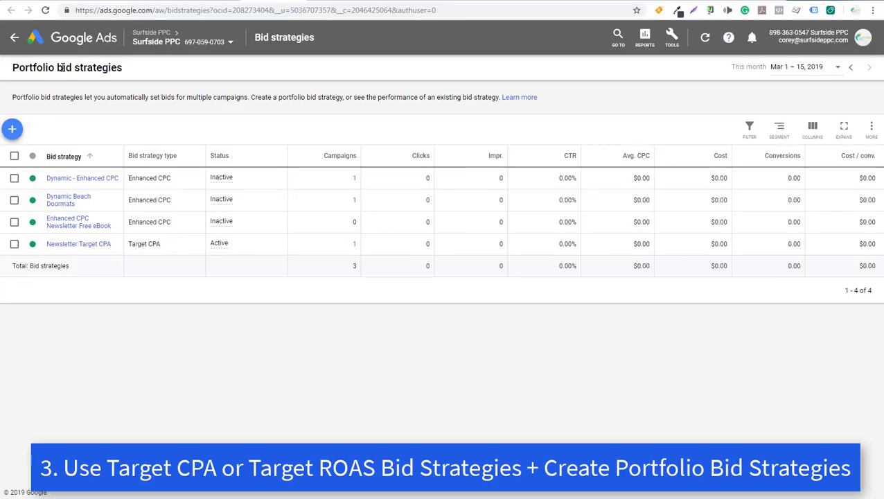
left_click(671, 36)
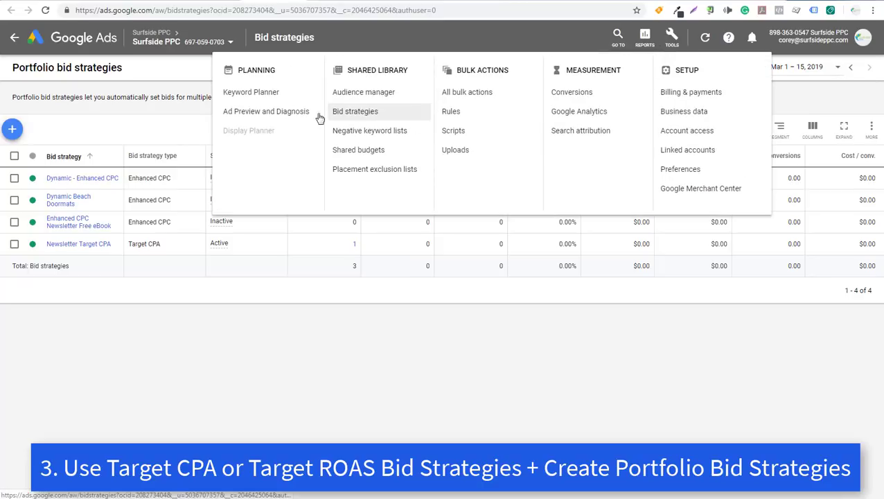
left_click(178, 108)
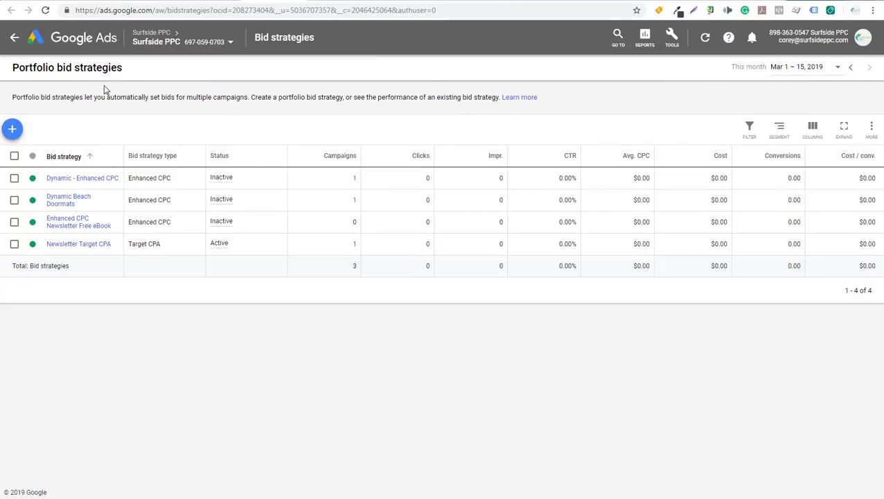
Step: Start a new Target ROAS portfolio bid strategy and view the campaigns available for it without selecting any
left_click(11, 129)
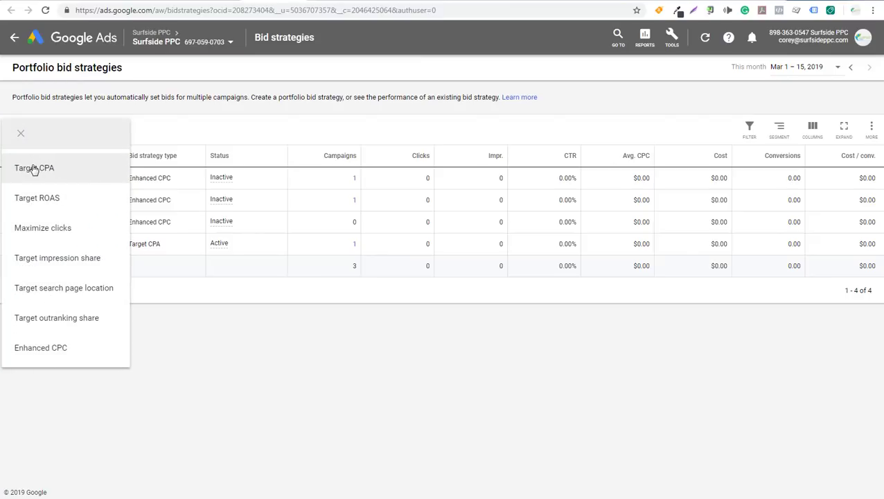
left_click(79, 210)
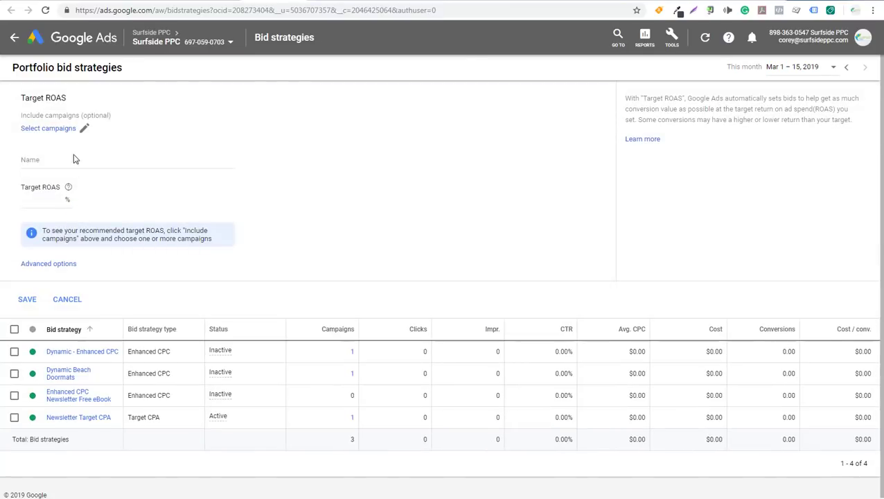
left_click(83, 127)
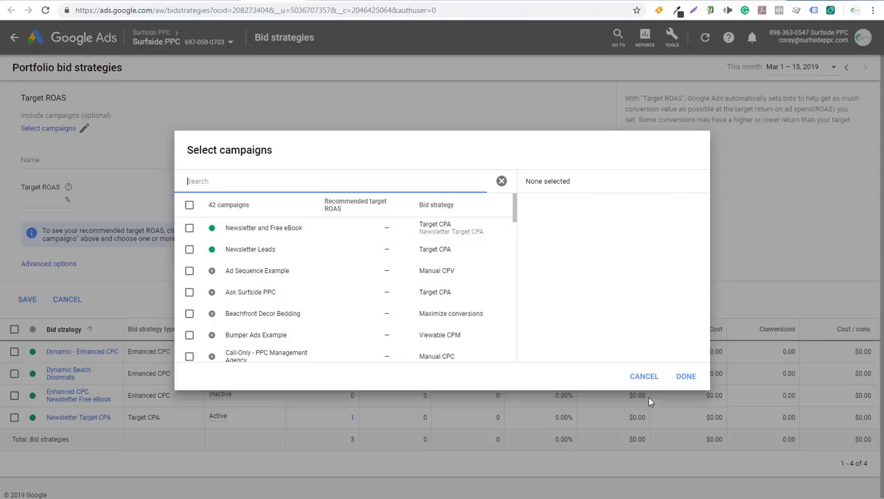
left_click(644, 376)
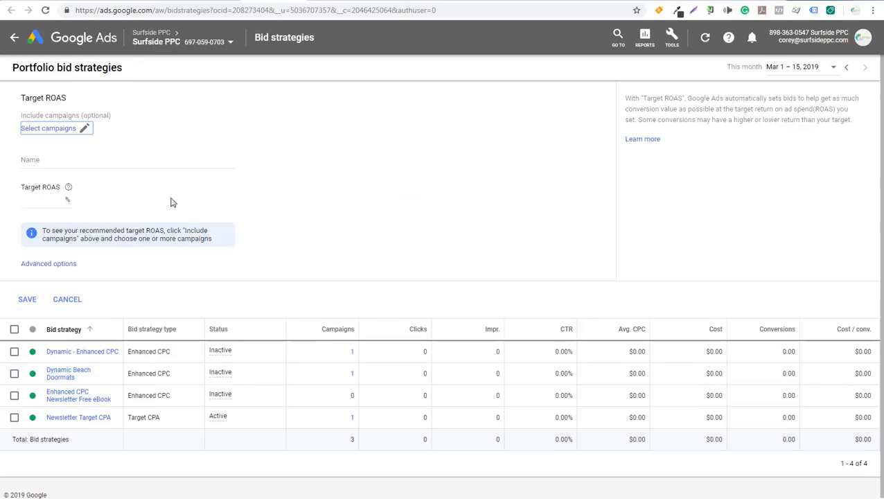
left_click(50, 199)
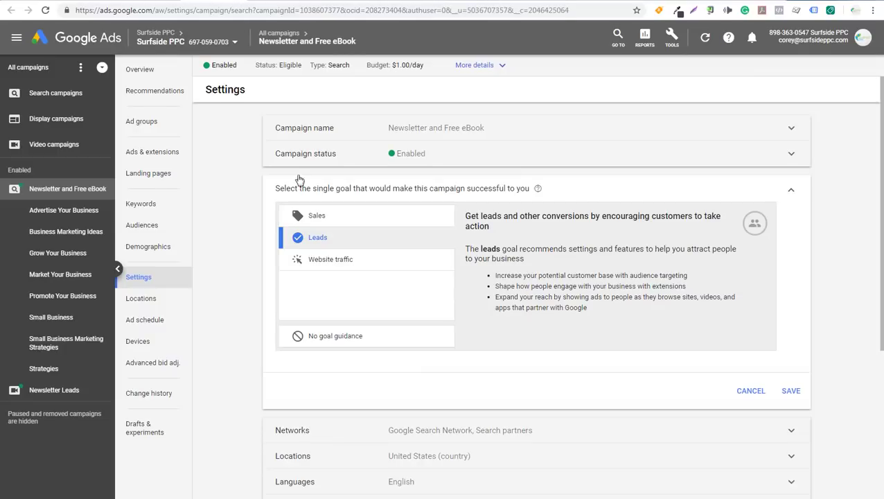
Step: Cancel editing the goal of the Newsletter and Free eBook campaign and open its bidding setting
left_click(753, 389)
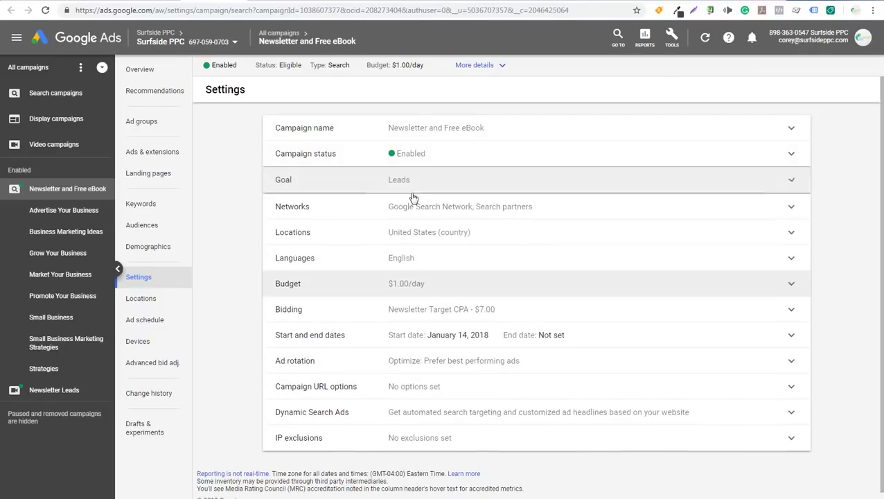
left_click(413, 316)
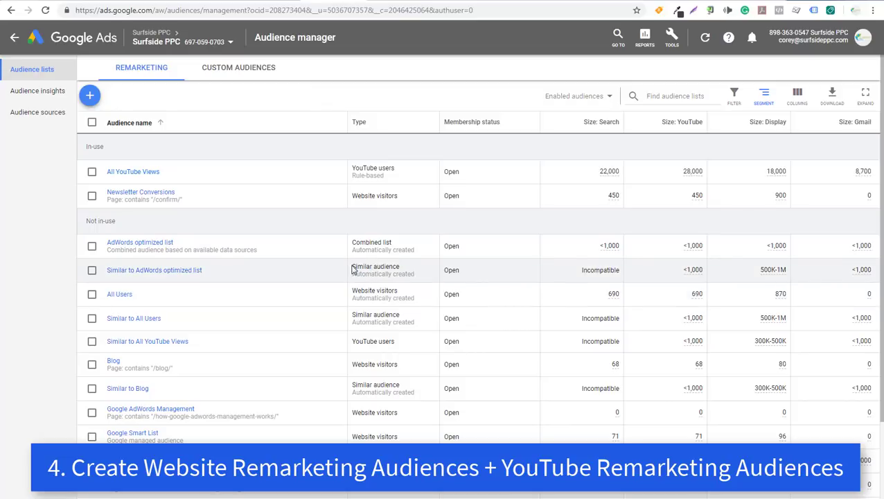
left_click_drag(355, 265, 416, 280)
left_click(413, 271)
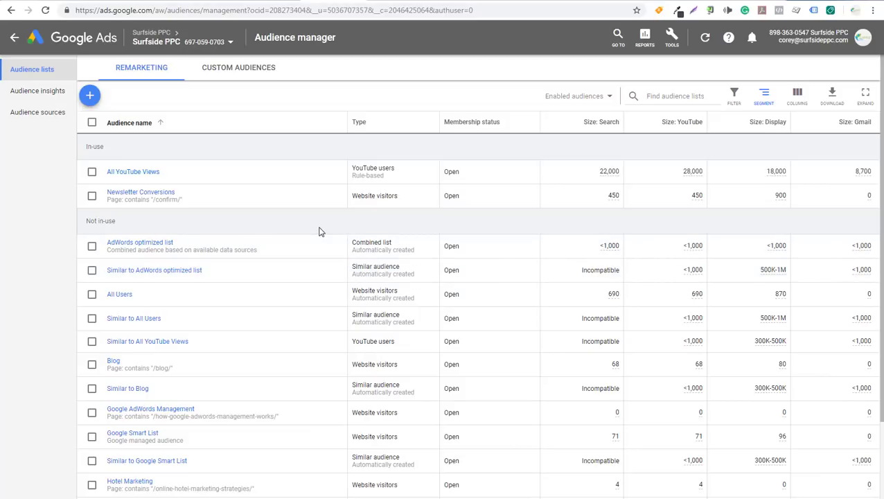
Step: Try to create a Customer list remarketing audience and dismiss the notice
left_click(89, 95)
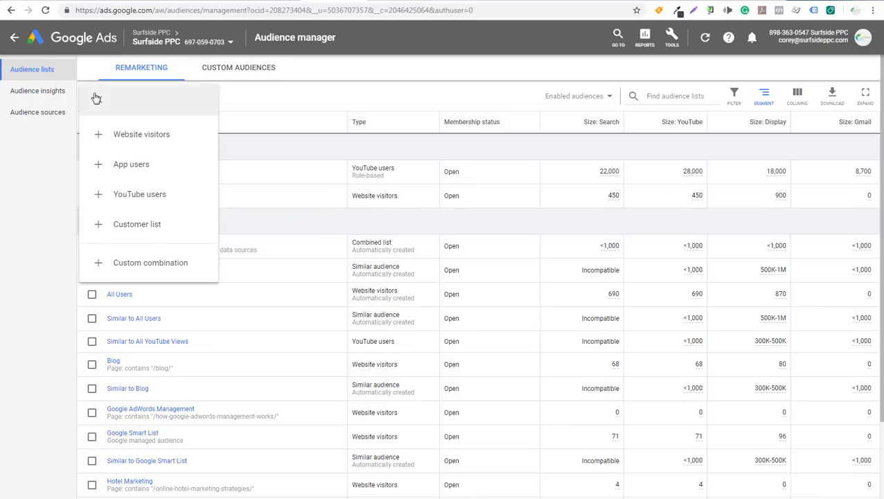
left_click(98, 226)
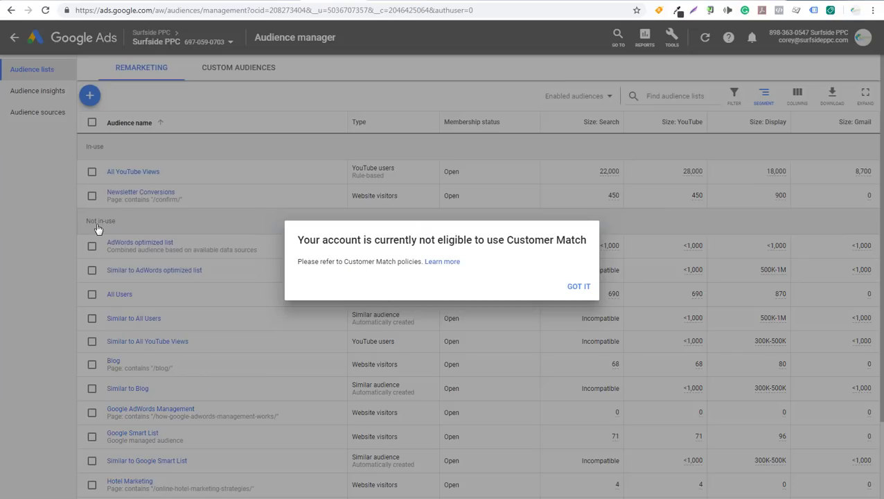
left_click(579, 287)
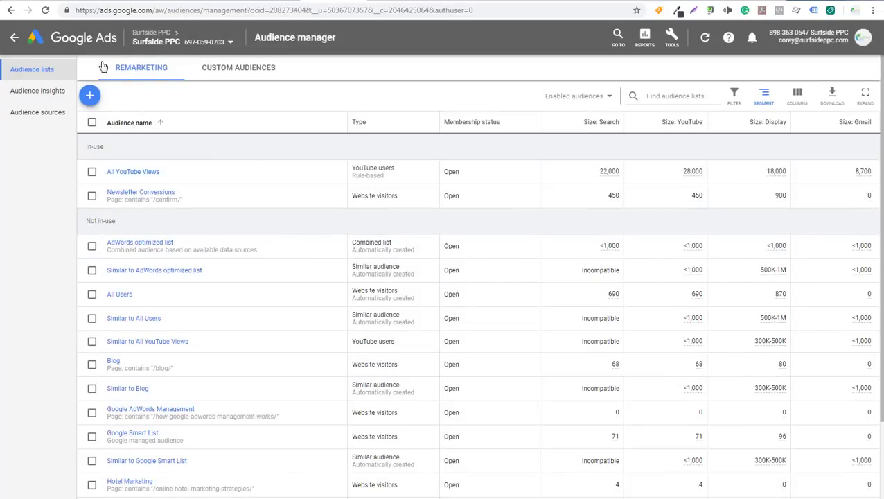
Step: View the audience types available for a new remarketing list without choosing one
left_click(89, 96)
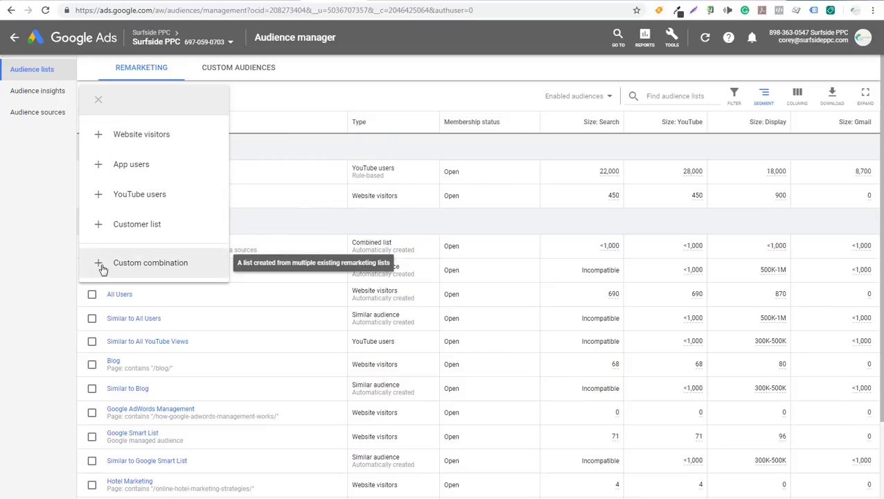
left_click(330, 102)
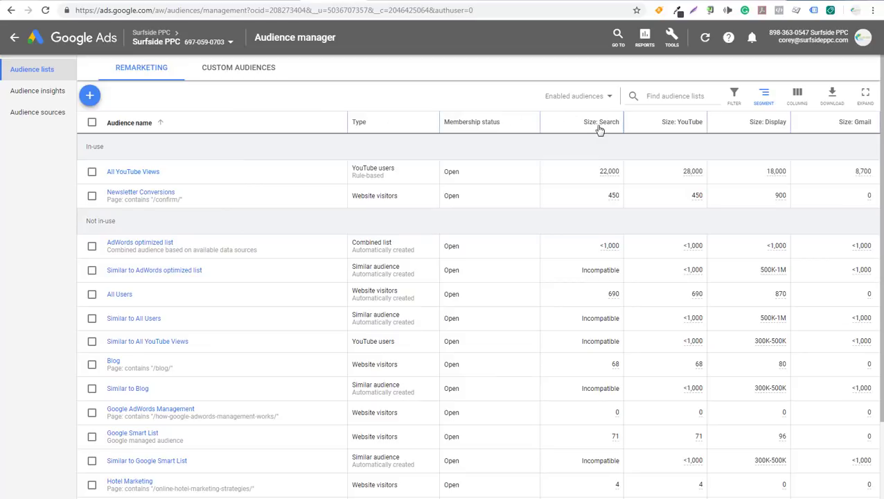
Step: Start a new custom intent audience that includes people based on their Google search terms
mouse_move(600, 130)
left_click(230, 78)
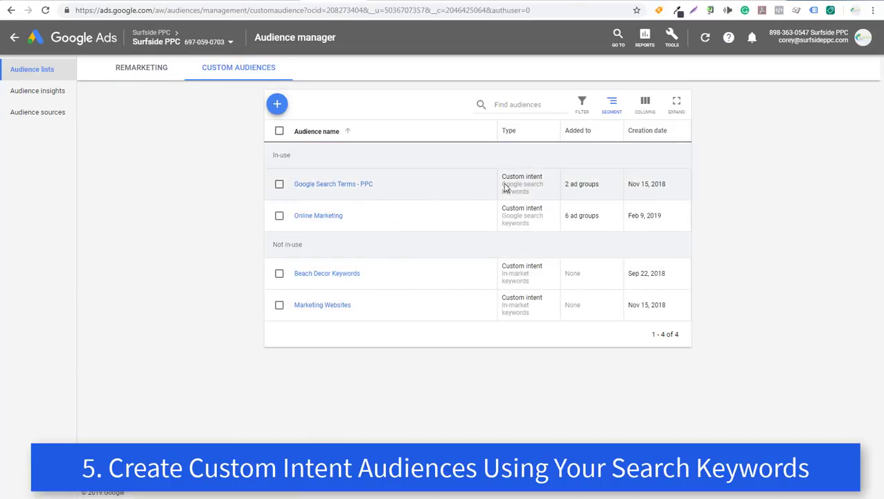
left_click(278, 104)
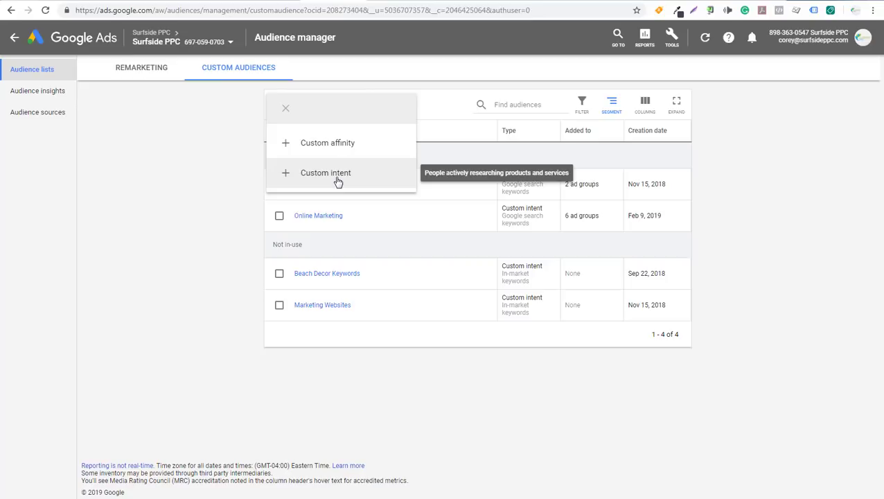
left_click(296, 178)
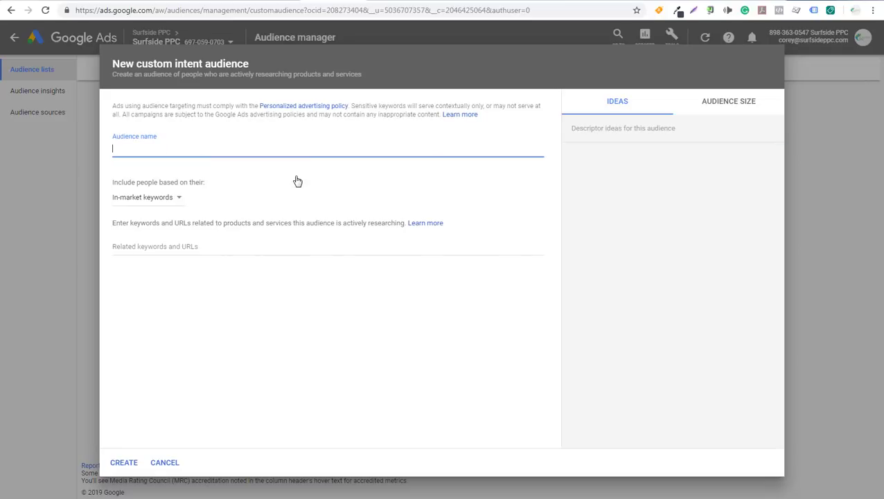
left_click(175, 198)
left_click(168, 211)
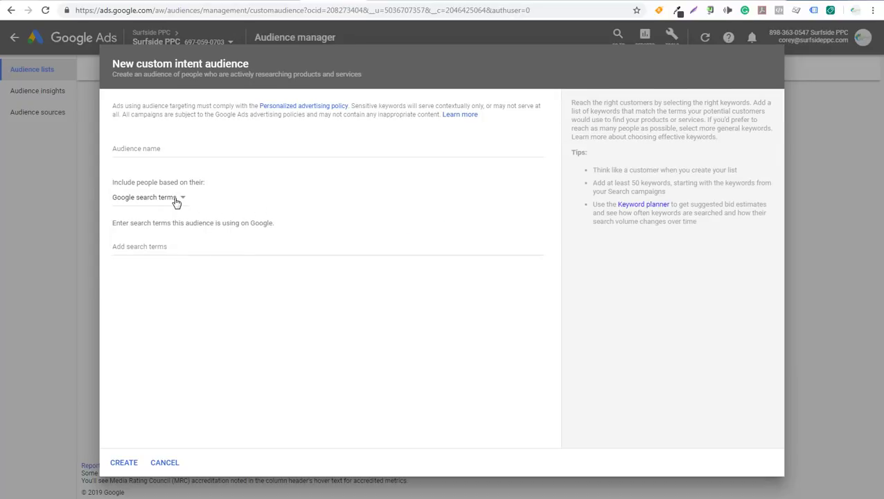
Step: Look up the keyword ideas for "ppc advertising" as a source for the custom intent audience's search terms
left_click(172, 149)
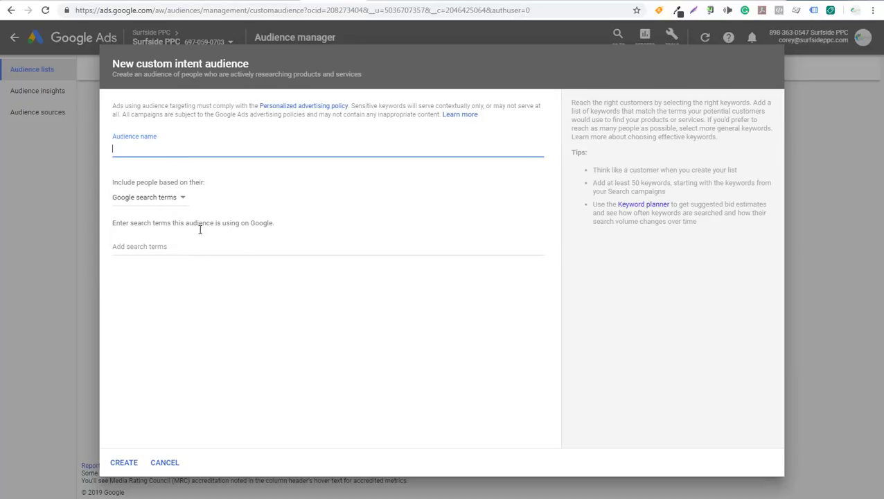
left_click(200, 247)
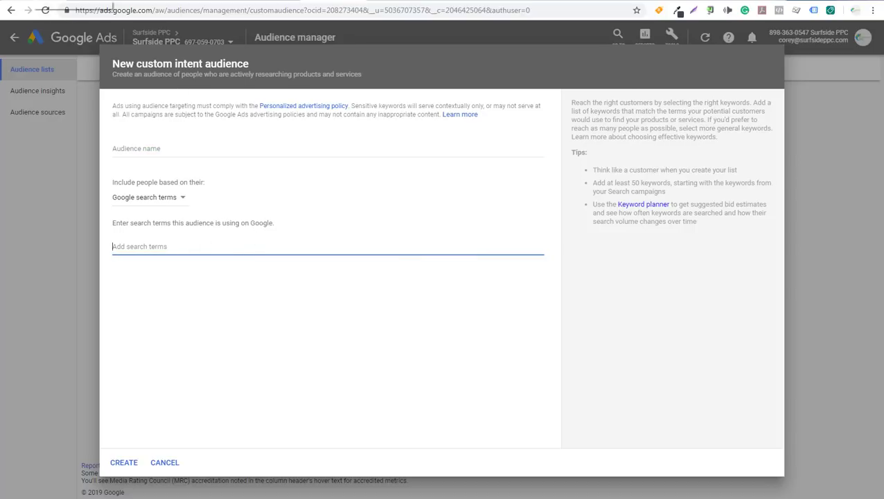
left_click(38, 2)
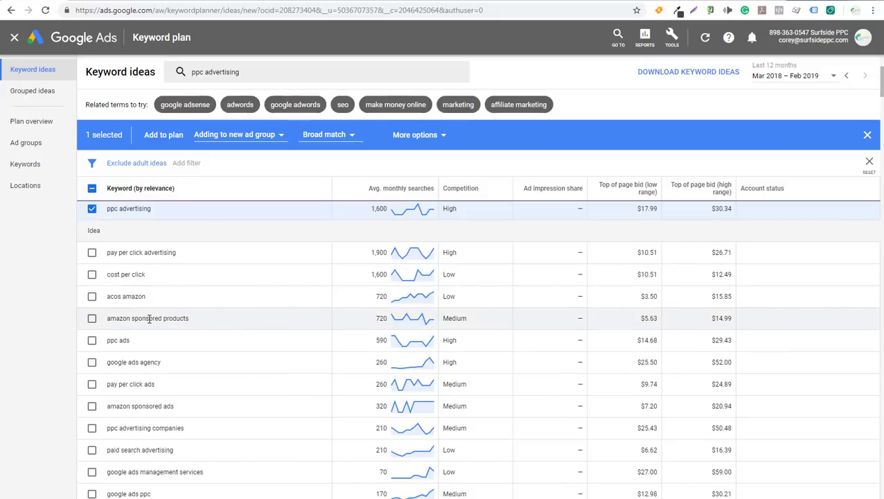
key("ctrl+Tab")
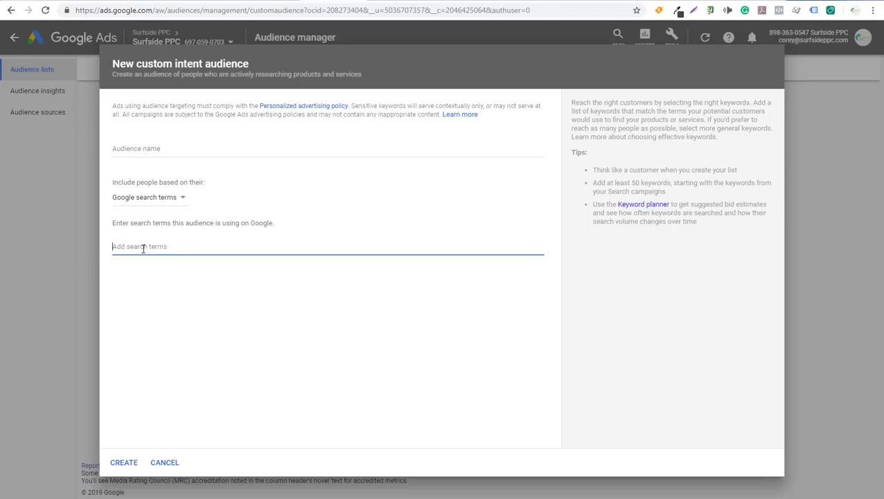
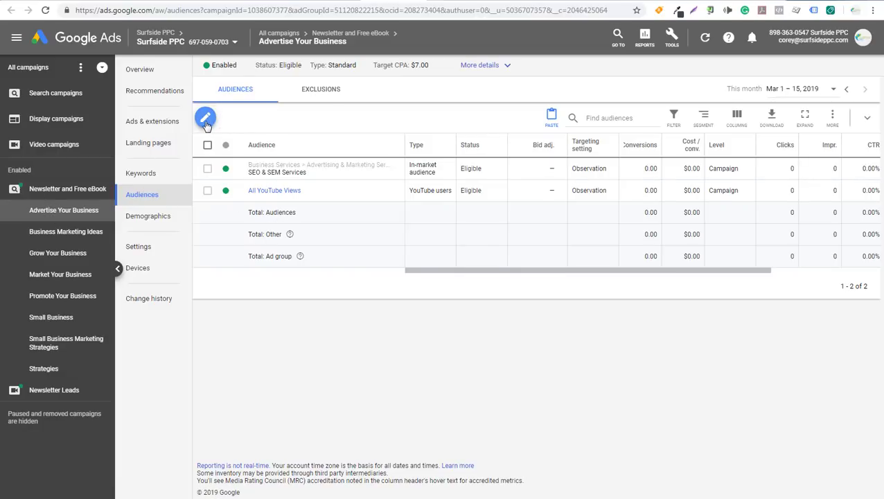
Step: Apply the audience selection to the Newsletter and Free eBook campaign, keep it set to Observation, and save it
left_click(205, 118)
left_click(225, 164)
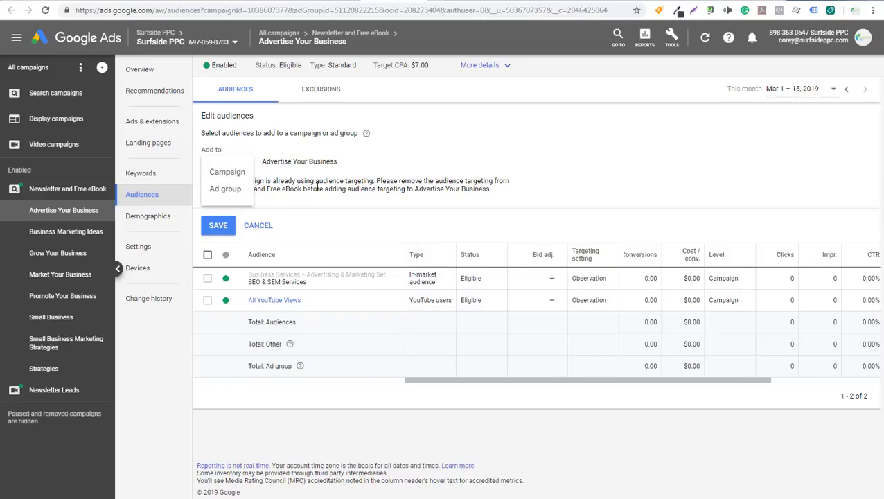
left_click(226, 189)
left_click(224, 168)
left_click(226, 171)
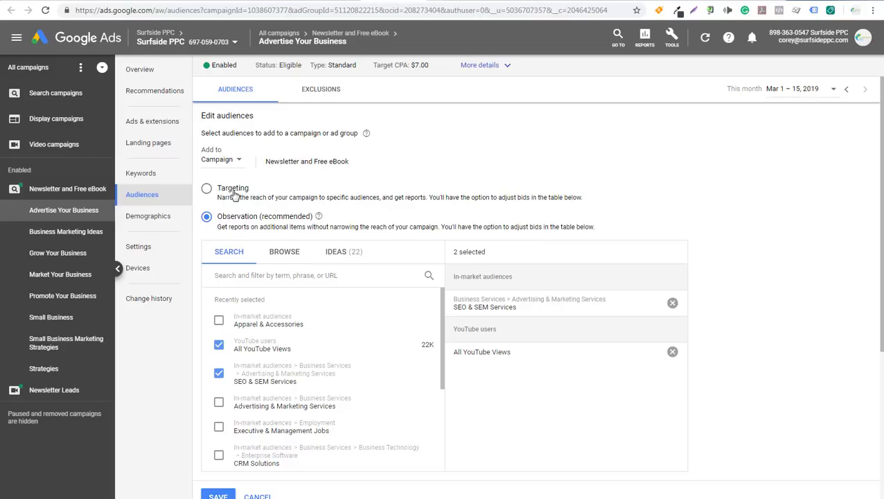
scroll(436, 167, "down", 2)
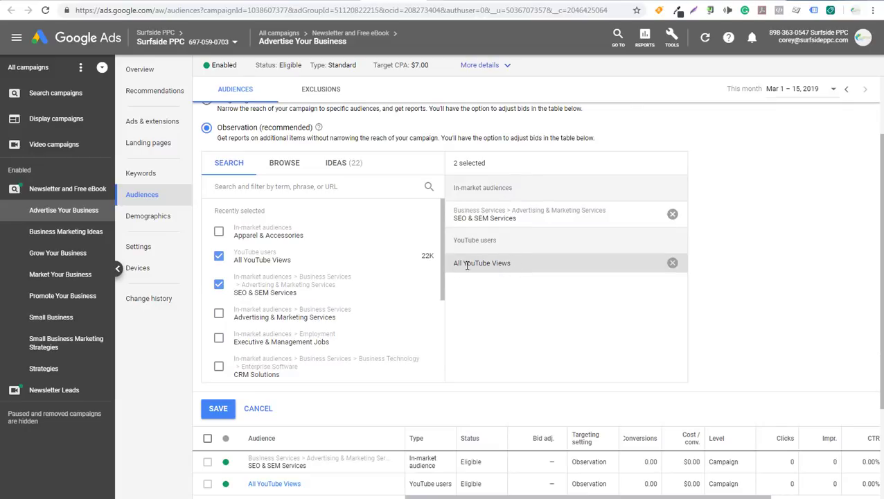
left_click(218, 409)
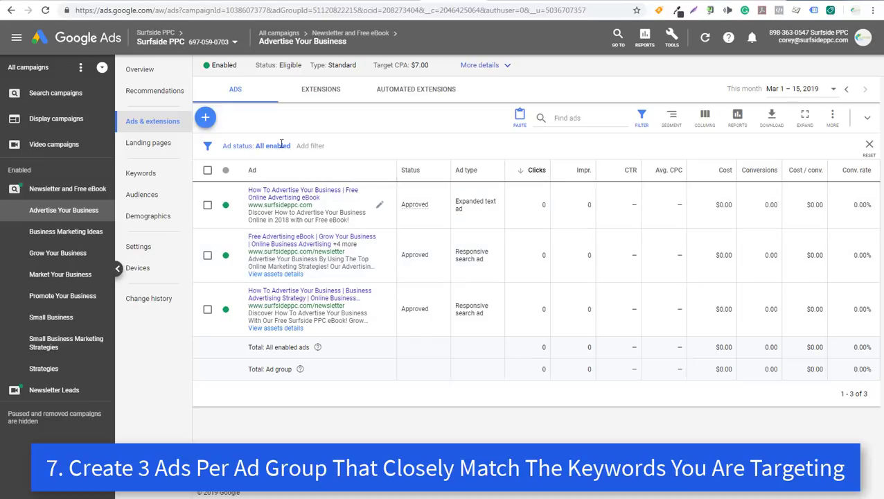
Step: View the ad types that can be added to the Advertise Your Business ad group without creating an ad
left_click(205, 118)
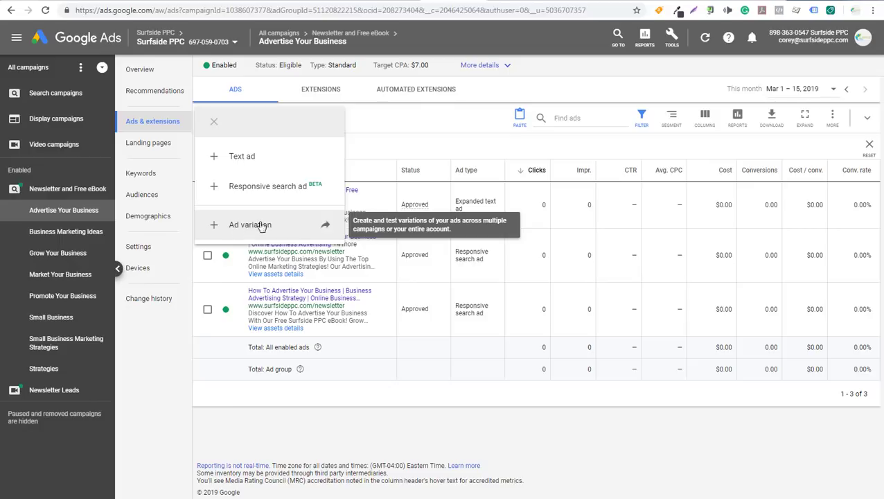
left_click(420, 147)
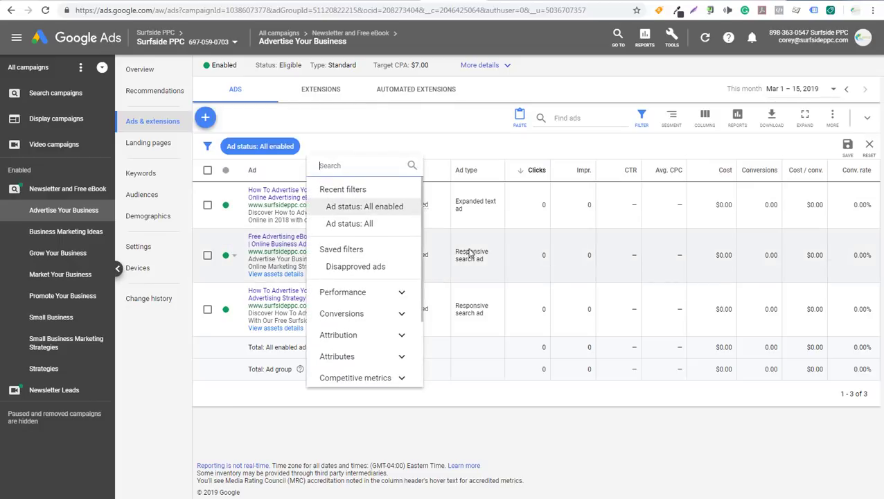
left_click(510, 412)
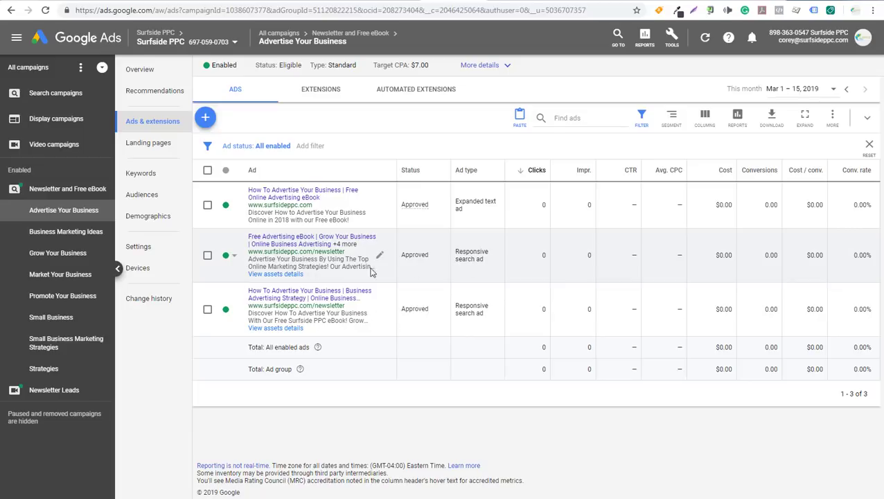
Step: Copy the "Free Advertising eBook | Grow Your Business" responsive search ad and paste it into the same ad group, allowing a duplicate
left_click(208, 255)
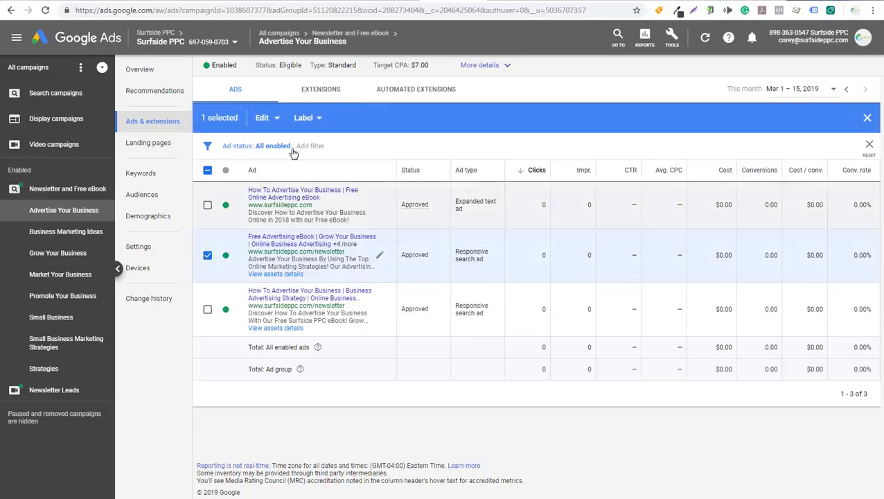
left_click(269, 119)
left_click(251, 150)
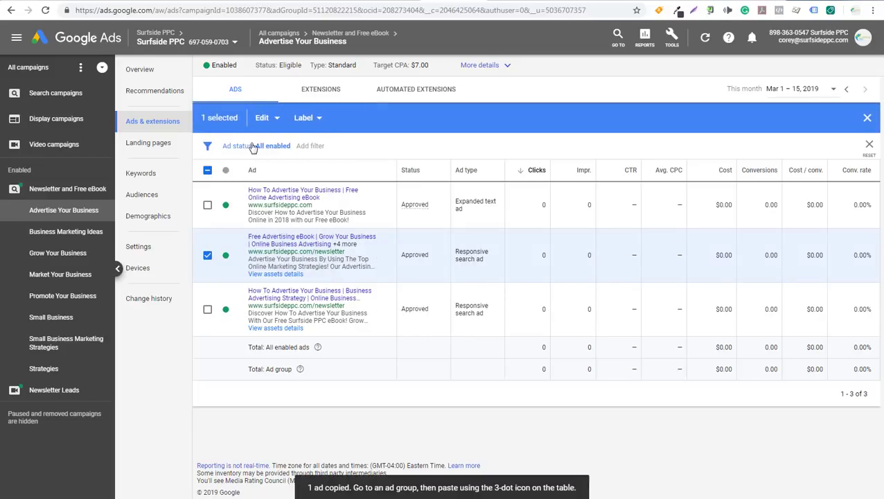
left_click(867, 117)
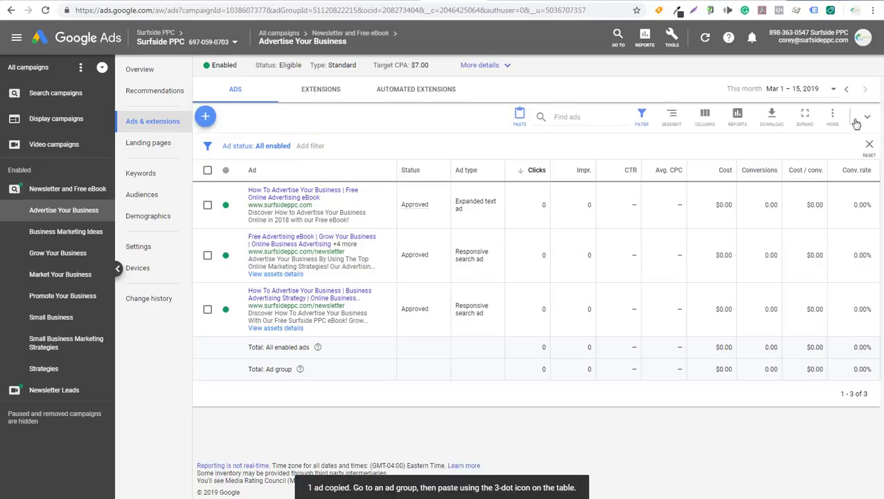
left_click(519, 118)
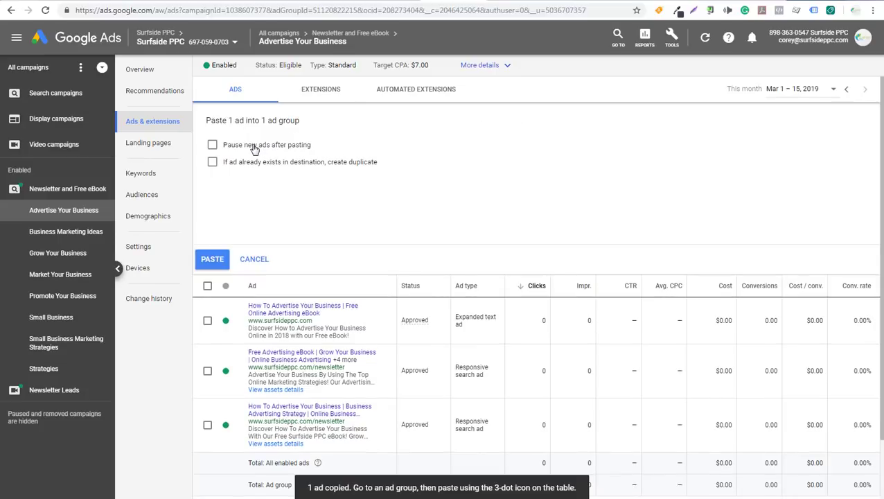
left_click(211, 162)
left_click(223, 265)
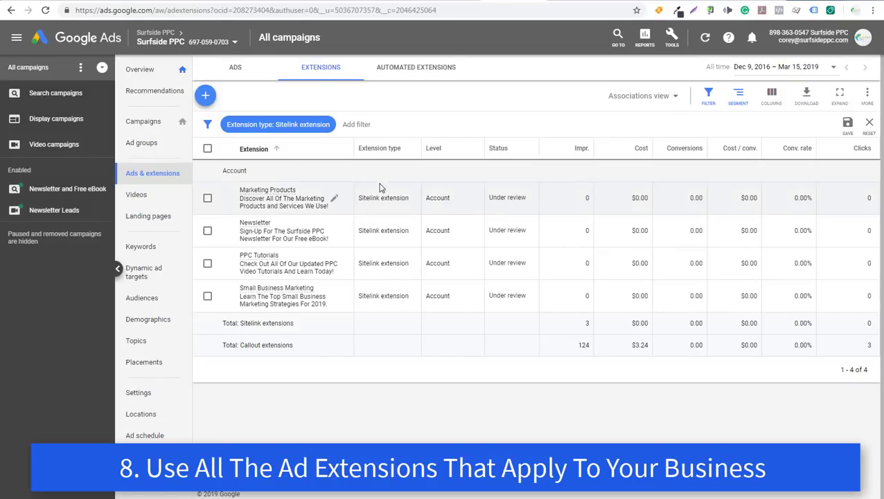
Step: View the extension type filter options and the ad extensions that can be added to the account
left_click(252, 127)
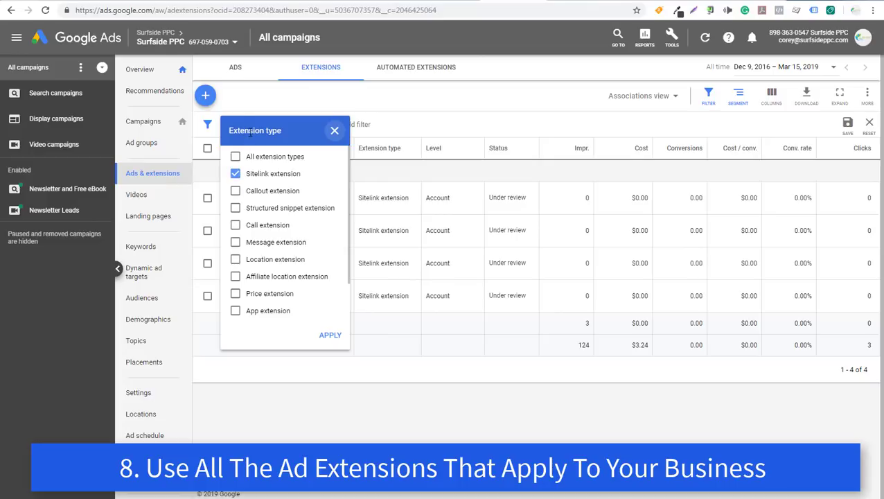
left_click(336, 130)
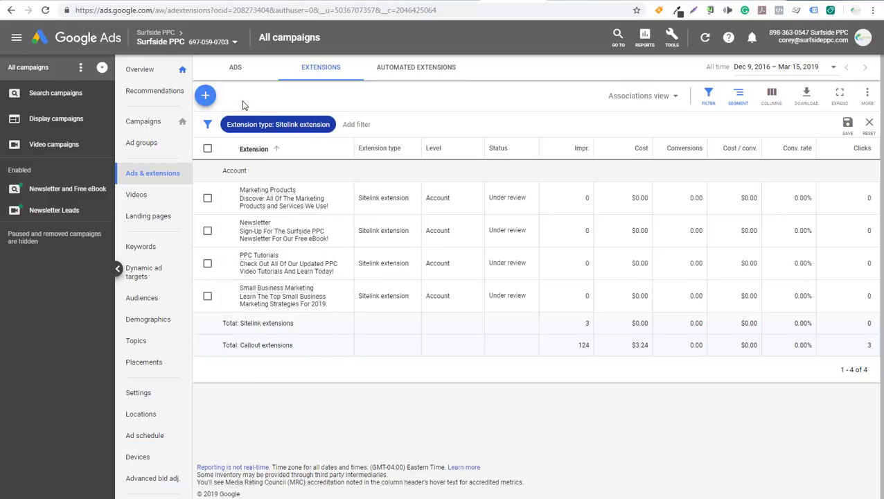
left_click(209, 98)
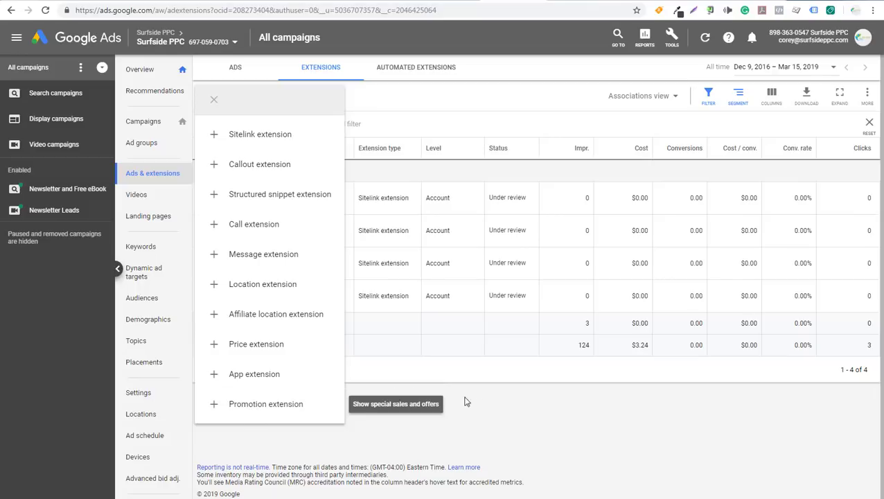
left_click(521, 405)
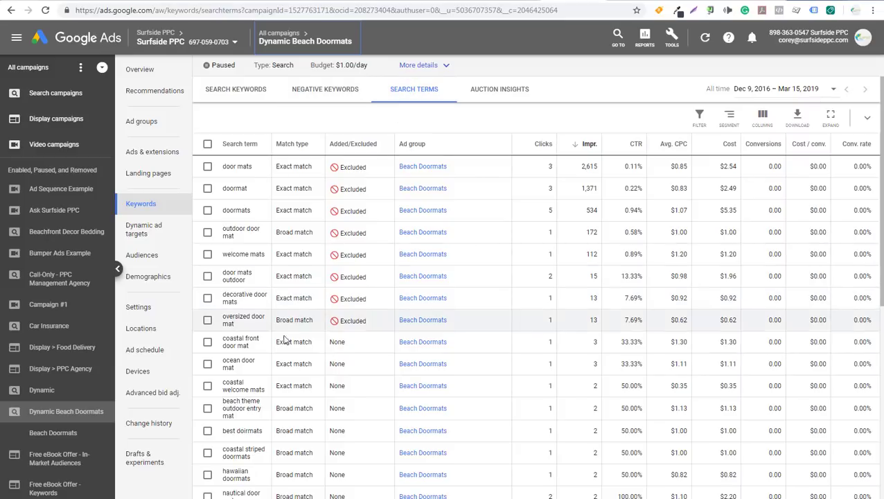
Step: View the keyword actions available for the search term "coastal front door mat" and clear its selection
left_click(207, 342)
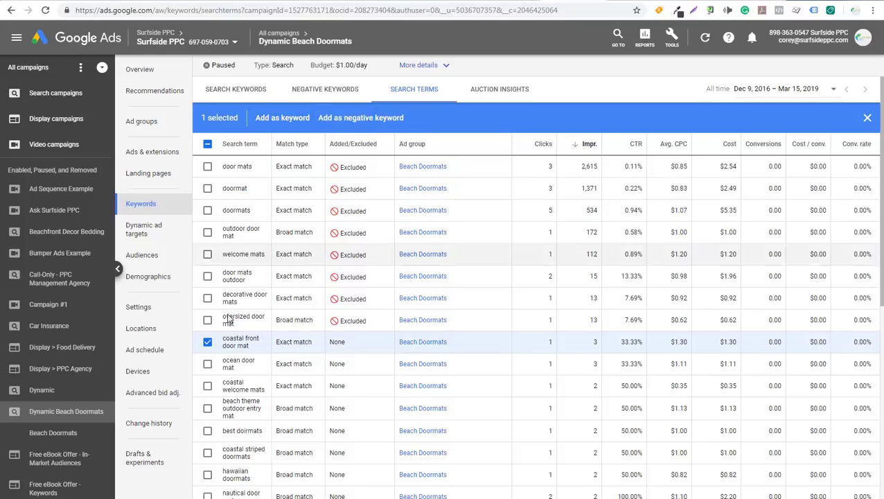
left_click(207, 342)
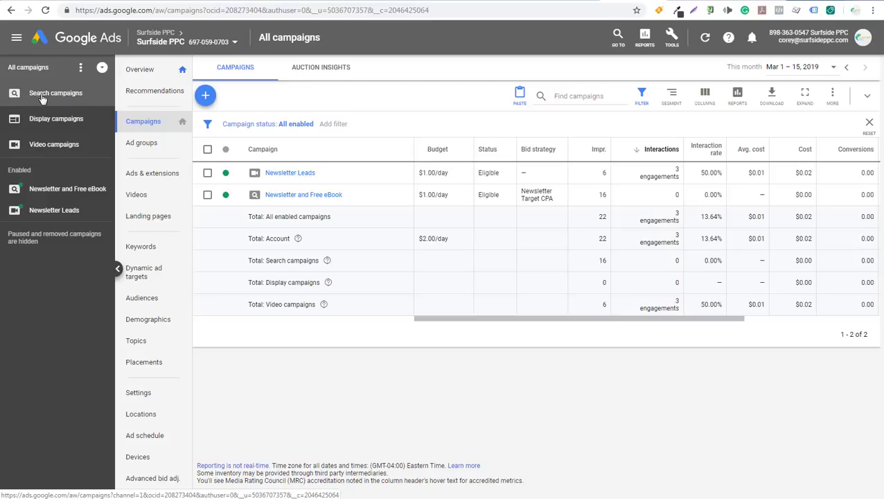
Step: Start a new Search campaign with the Leads goal and exclude the Google Display Network from its networks
left_click(204, 99)
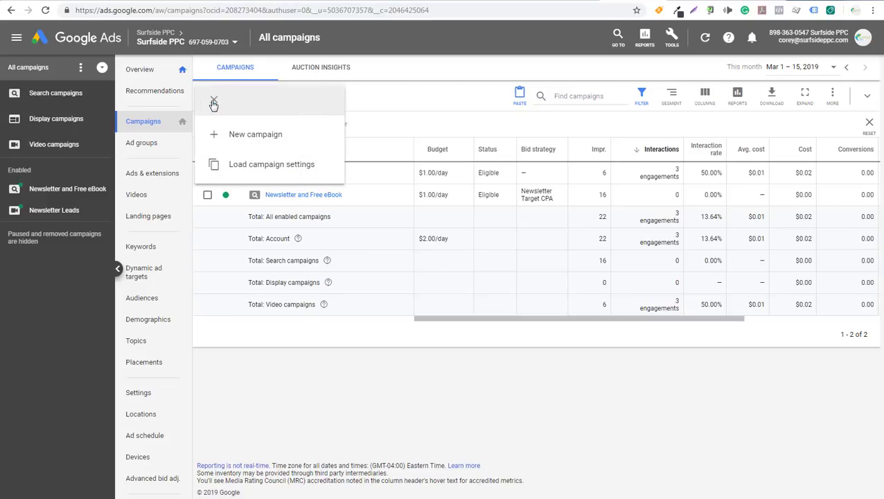
left_click(217, 134)
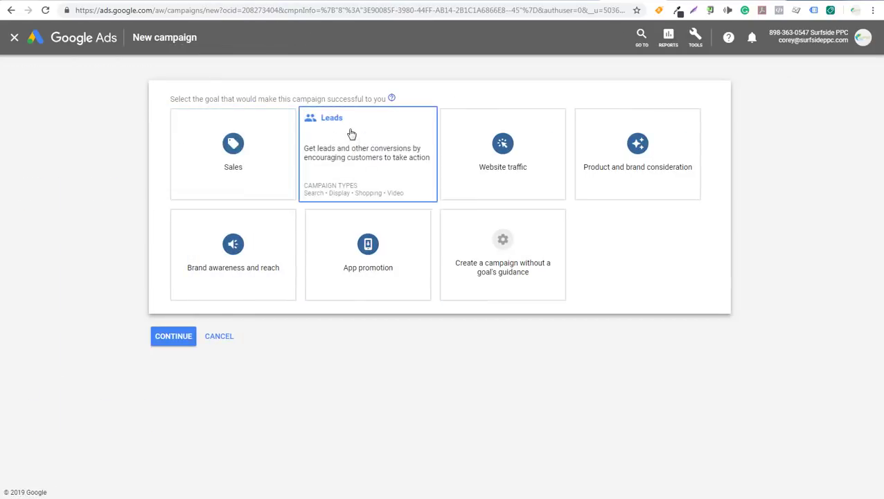
left_click(386, 158)
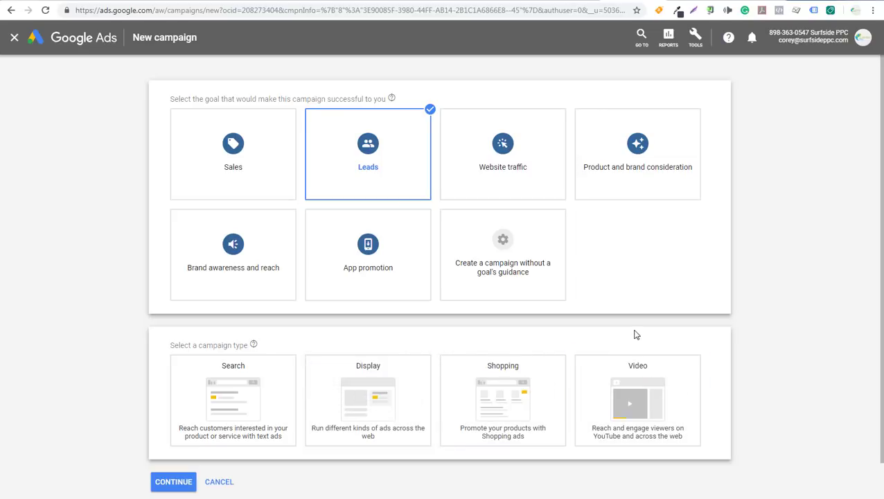
left_click(235, 410)
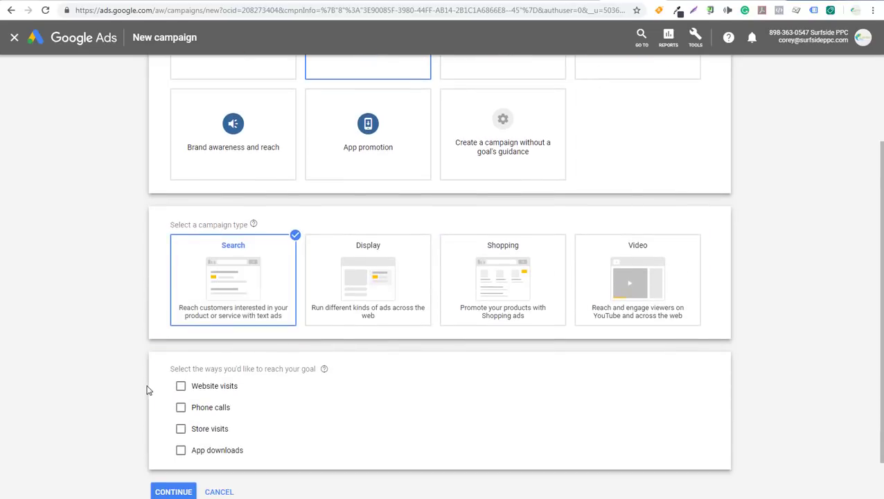
left_click(184, 447)
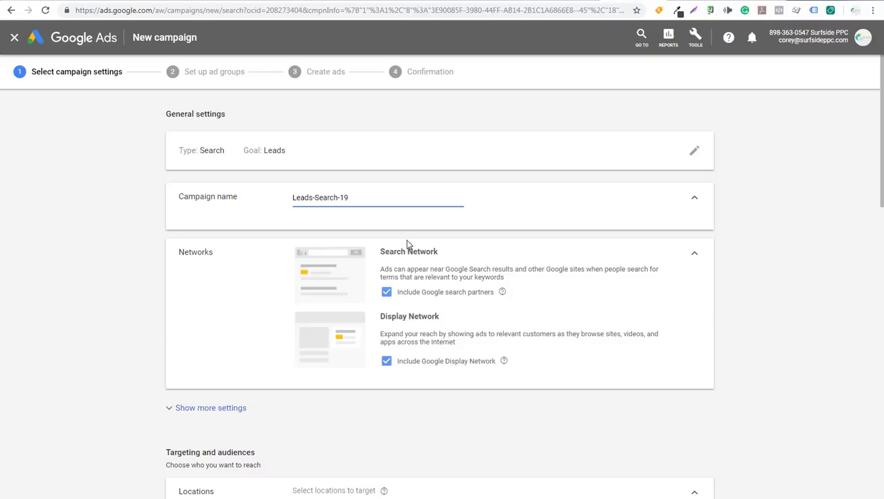
left_click(386, 362)
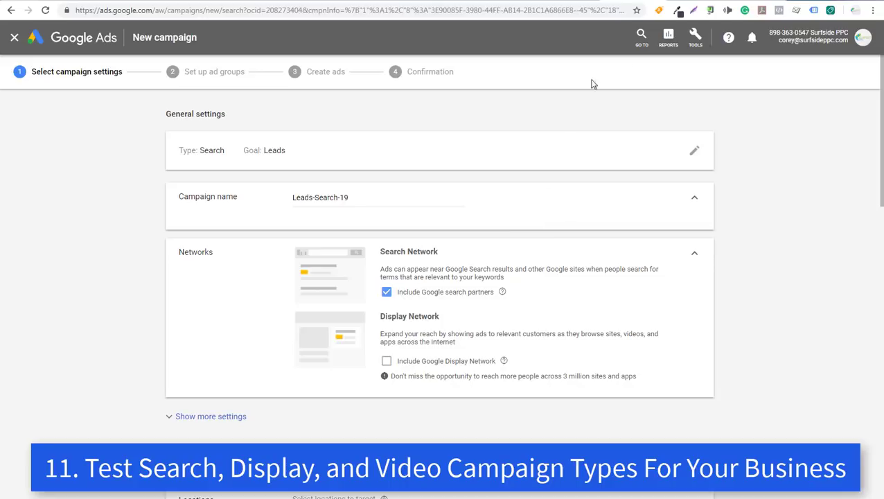
Step: Switch to the videos page of the Surfside PPC YouTube channel
left_click(680, 12)
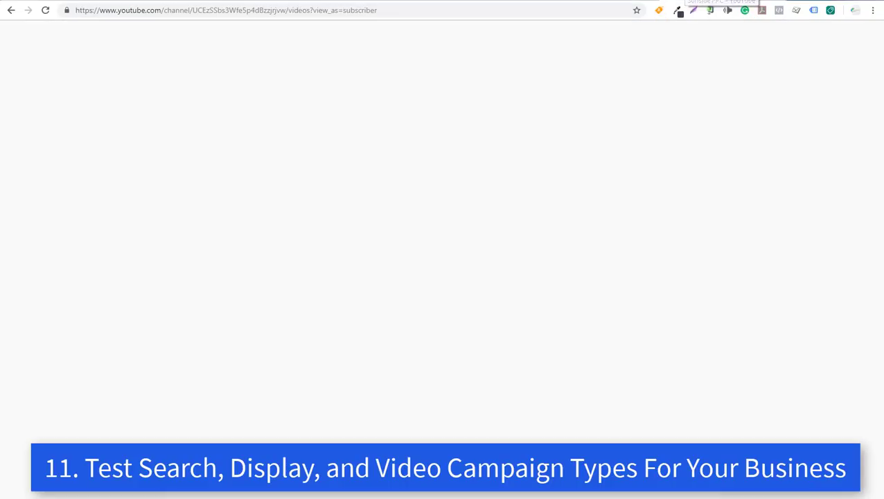